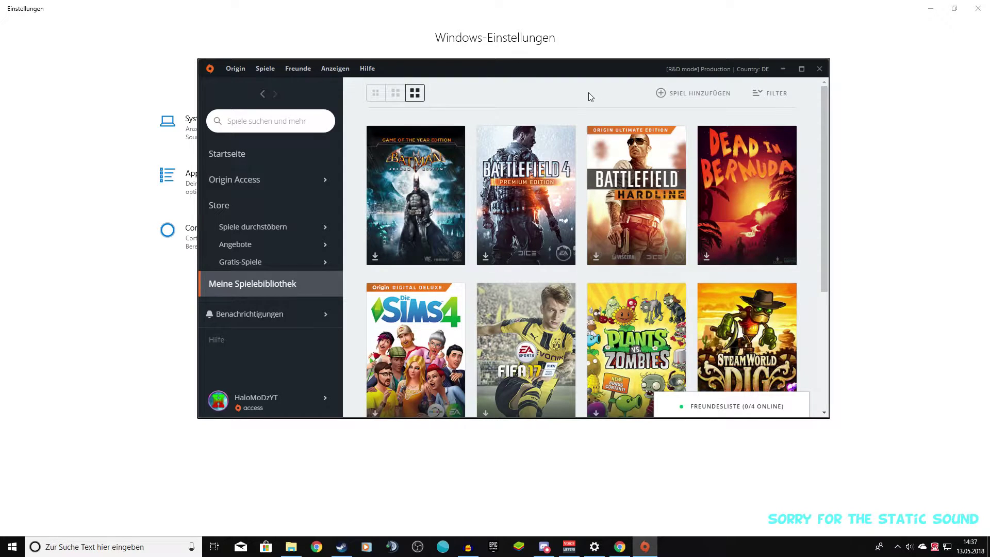
Start downloading Batman: Arkham Asylum, accepting the download location and license agreements.
left_click(418, 210)
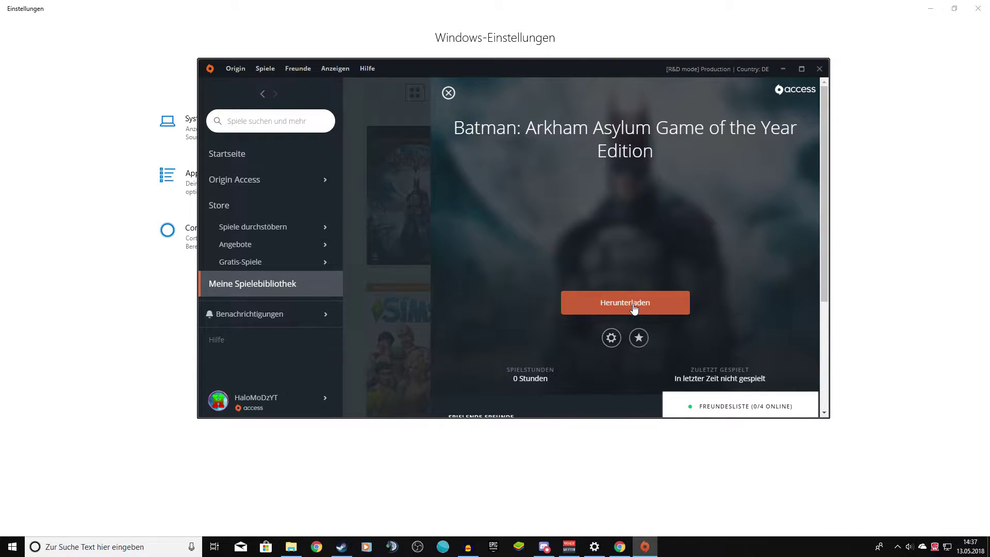
left_click(635, 306)
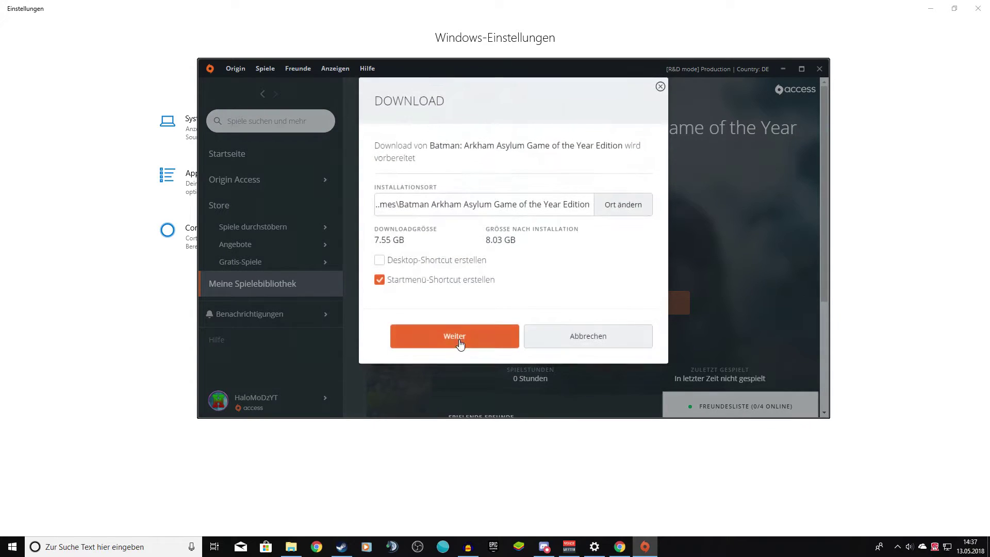
left_click(459, 341)
left_click(379, 244)
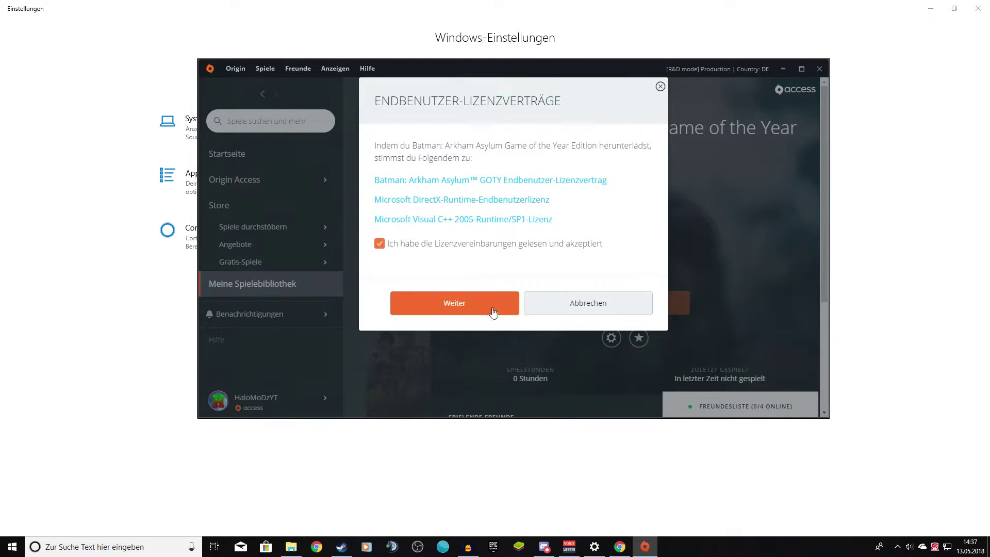
left_click(494, 311)
left_click(450, 97)
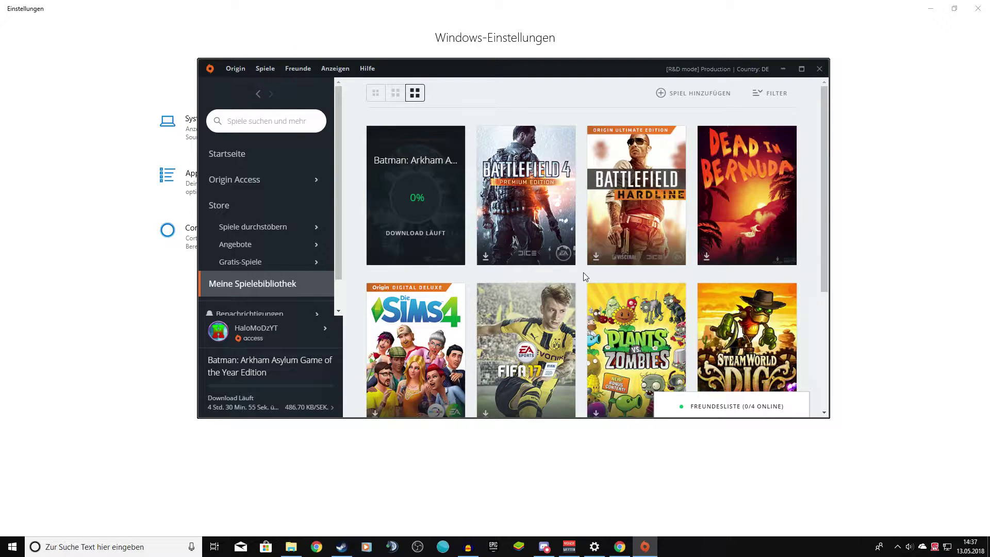
Cancel the Batman download, delete its downloaded data, and minimize Origin.
left_click(451, 253)
left_click(611, 338)
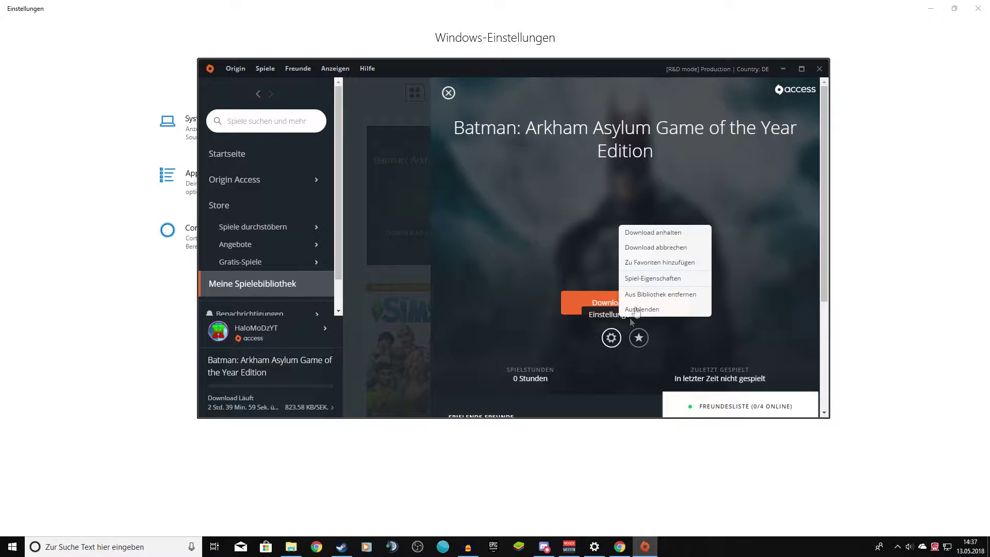
left_click(678, 250)
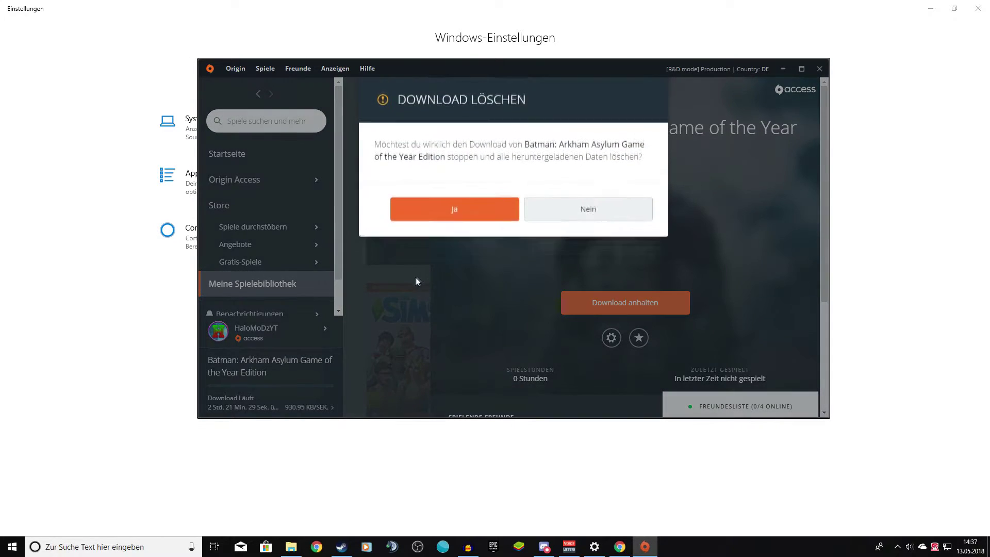
left_click(454, 212)
left_click(425, 277)
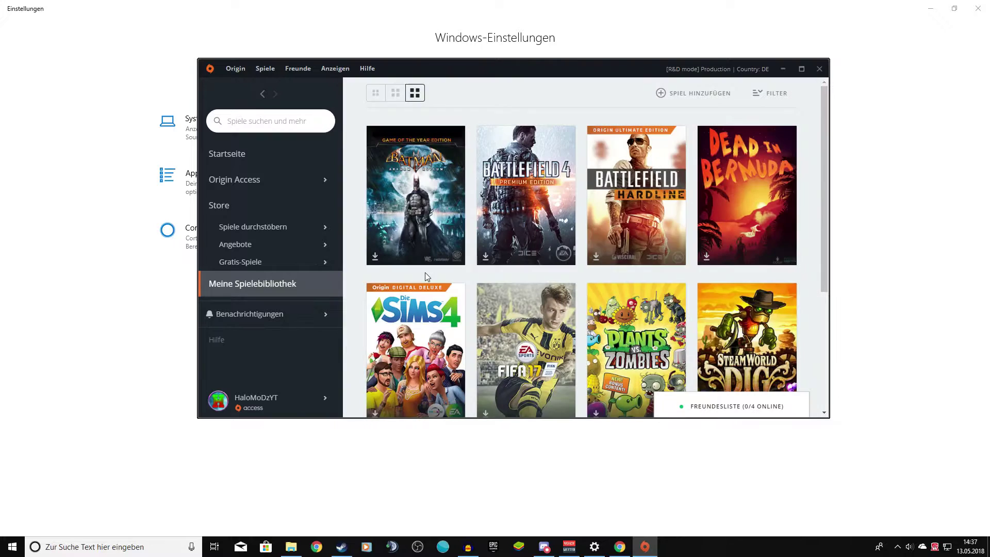
left_click(553, 32)
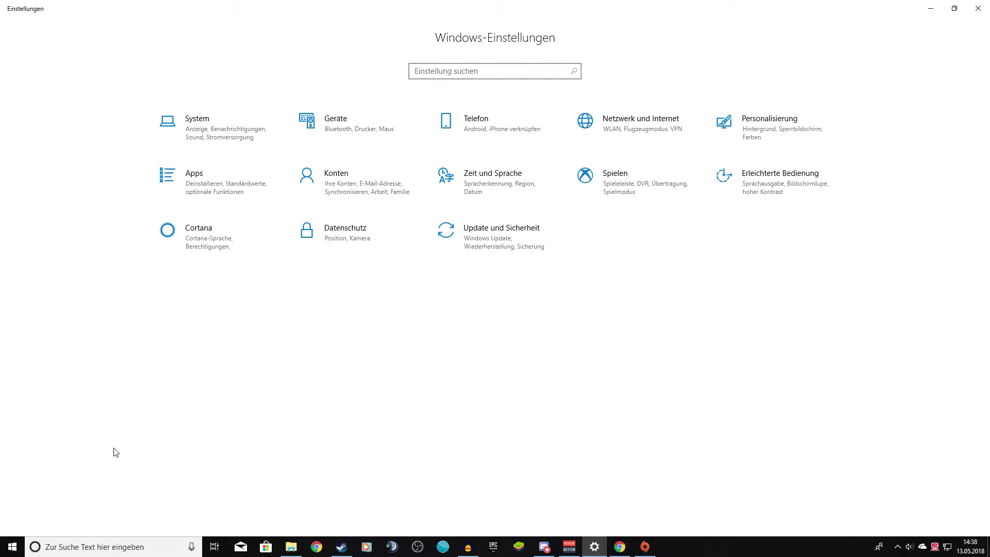
Go to Update und Sicherheit to show the Windows Update page, reporting the system up to date.
left_click(13, 549)
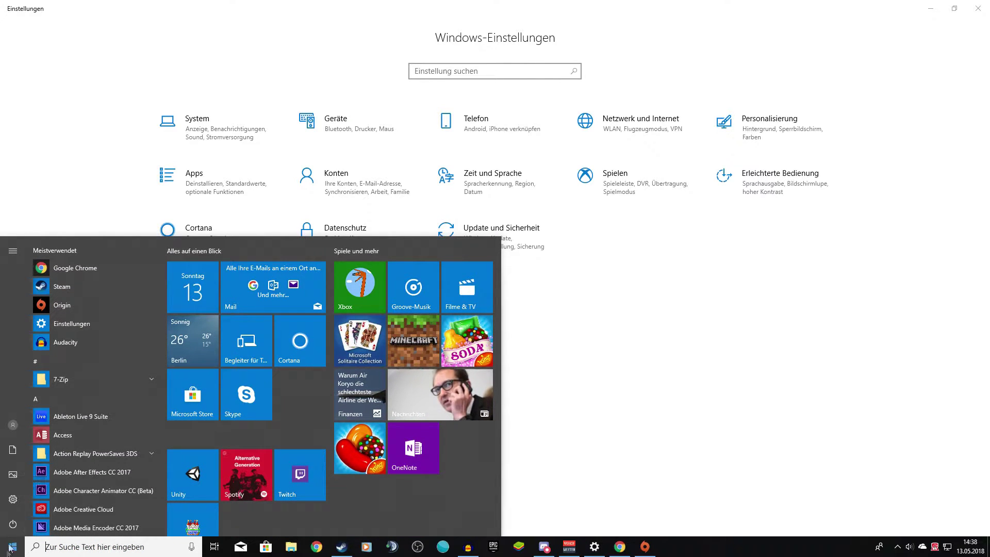
left_click(17, 502)
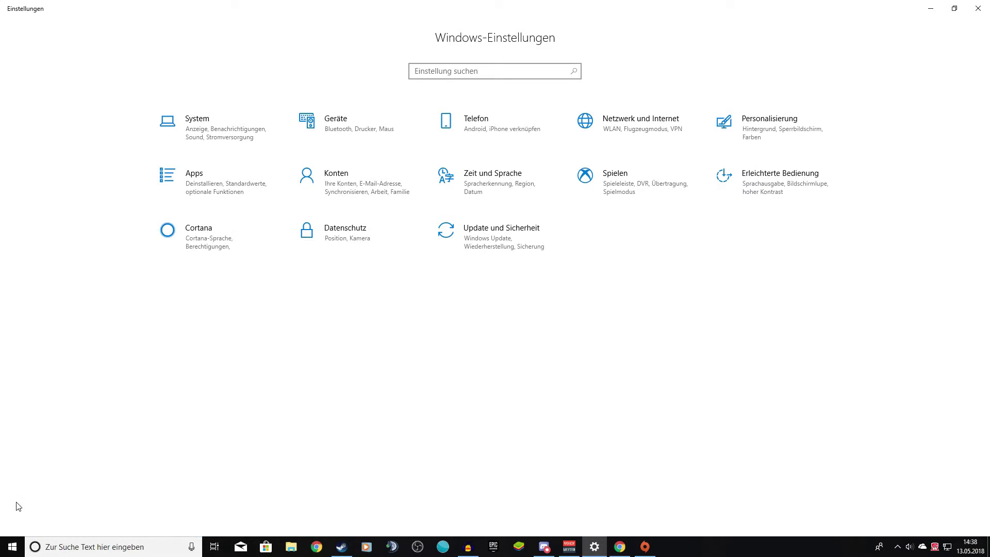
left_click(497, 243)
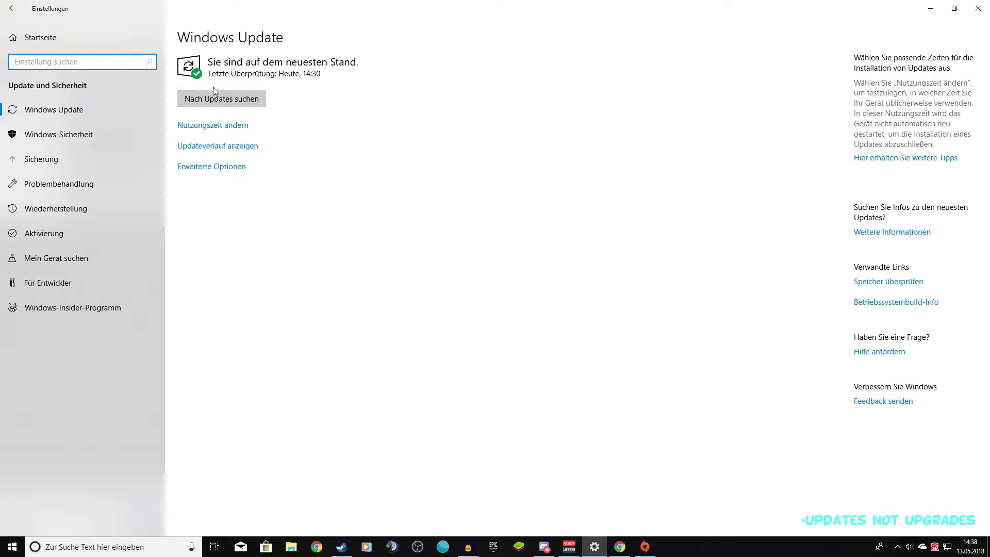
Run a fresh Windows update check, which ends up to date as of 14:38.
left_click(226, 101)
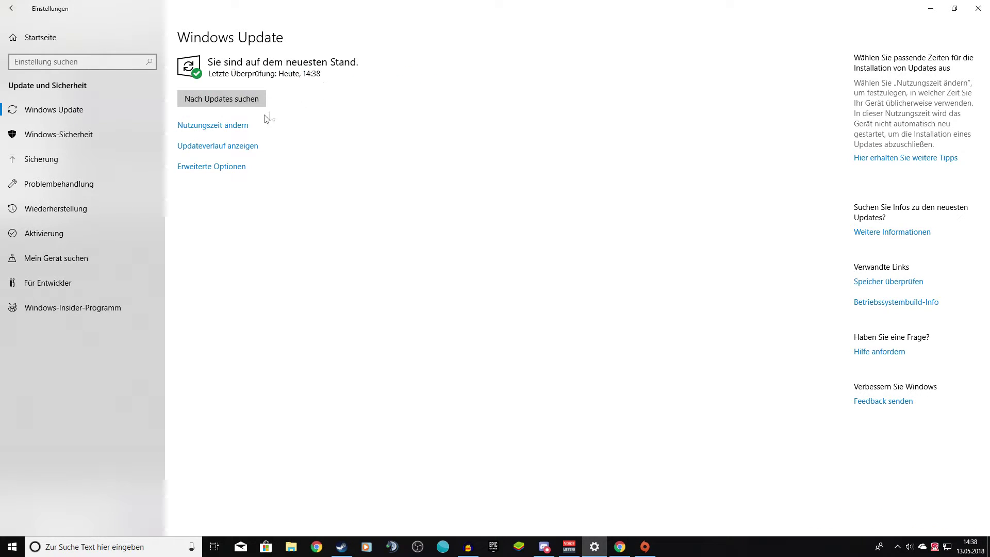
left_click(240, 147)
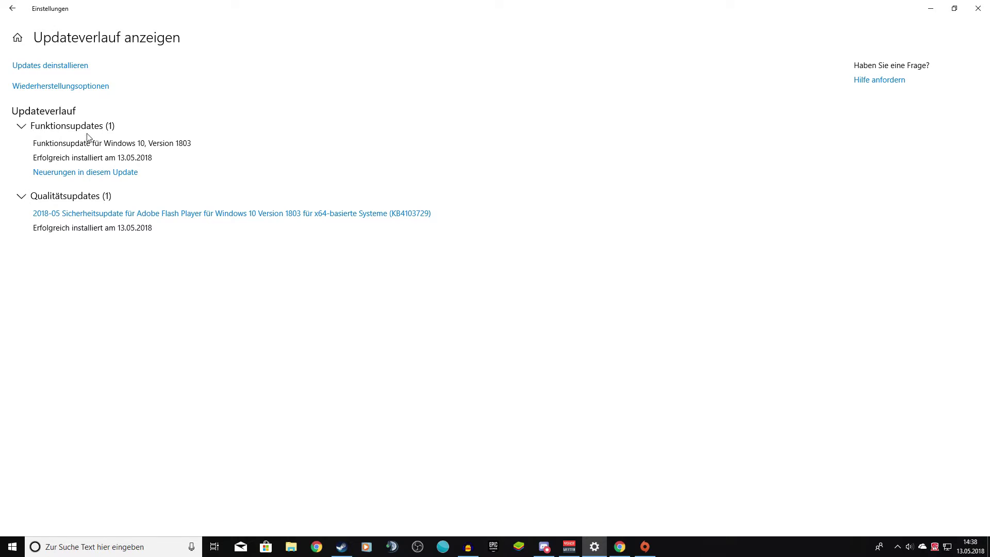
left_click(22, 126)
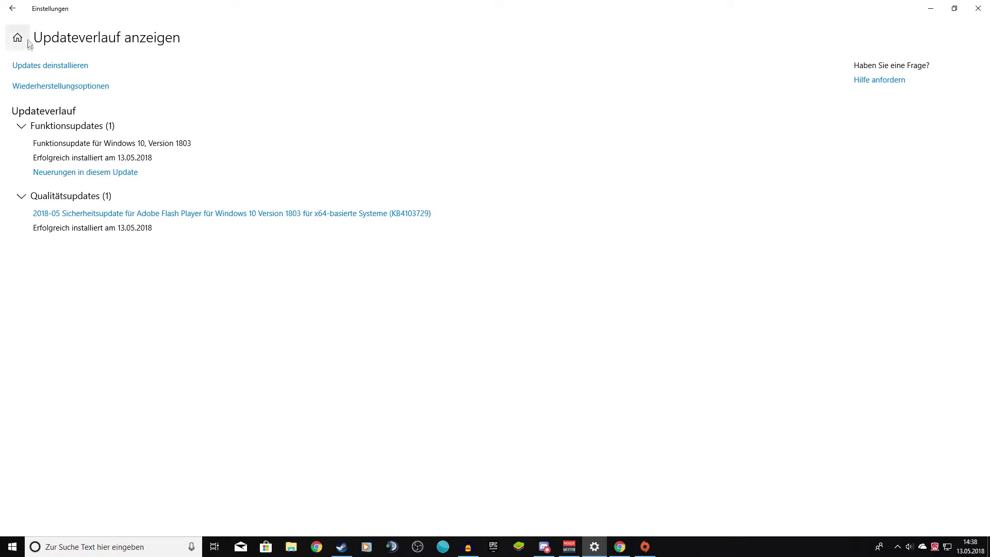
left_click(12, 8)
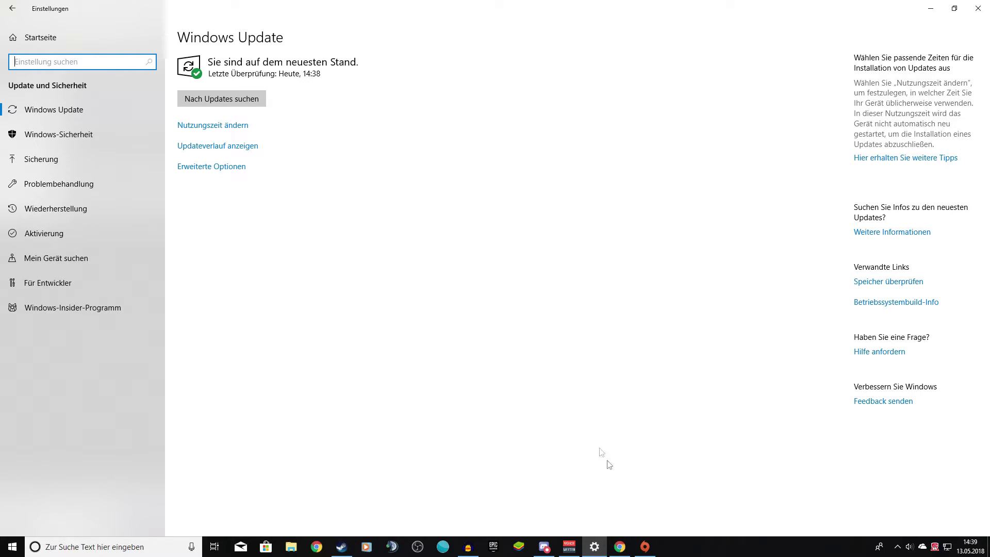
Restore Origin from the taskbar, briefly viewing the Batman: Arkham Asylum details before returning to the library.
left_click(645, 547)
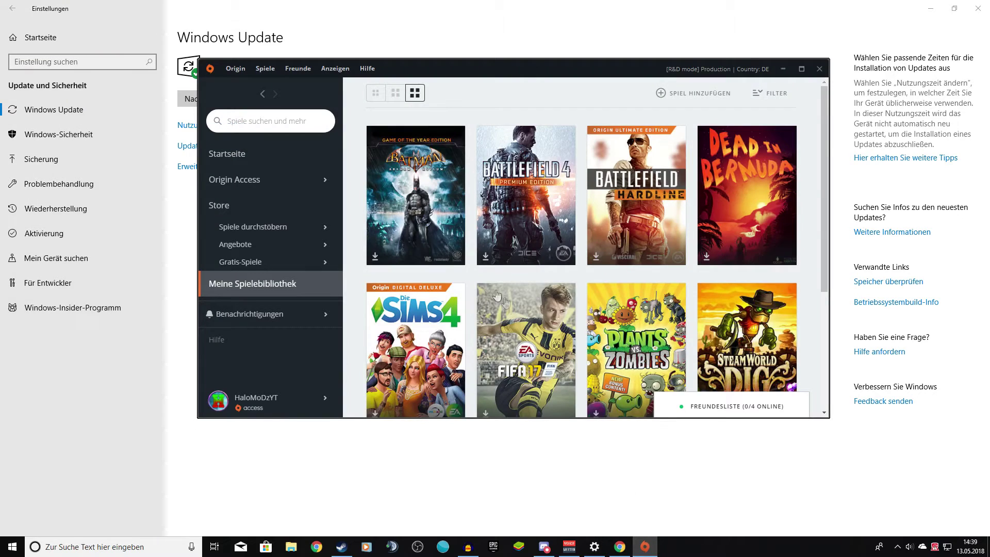
left_click(443, 224)
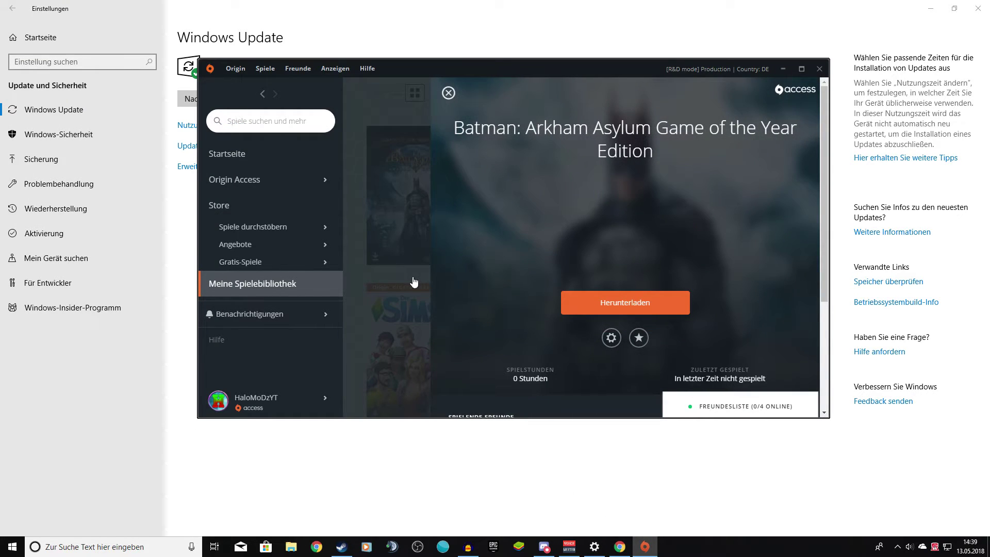
left_click(363, 271)
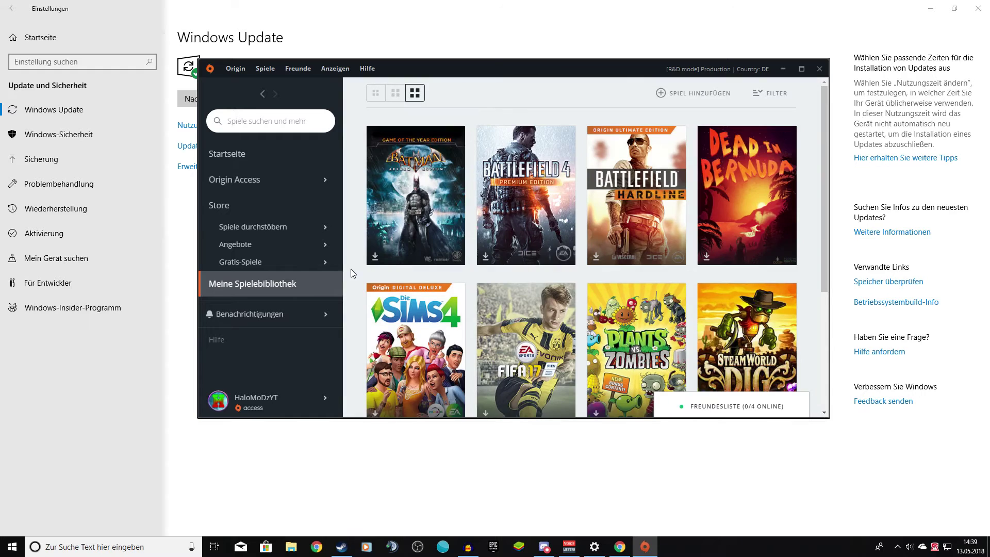